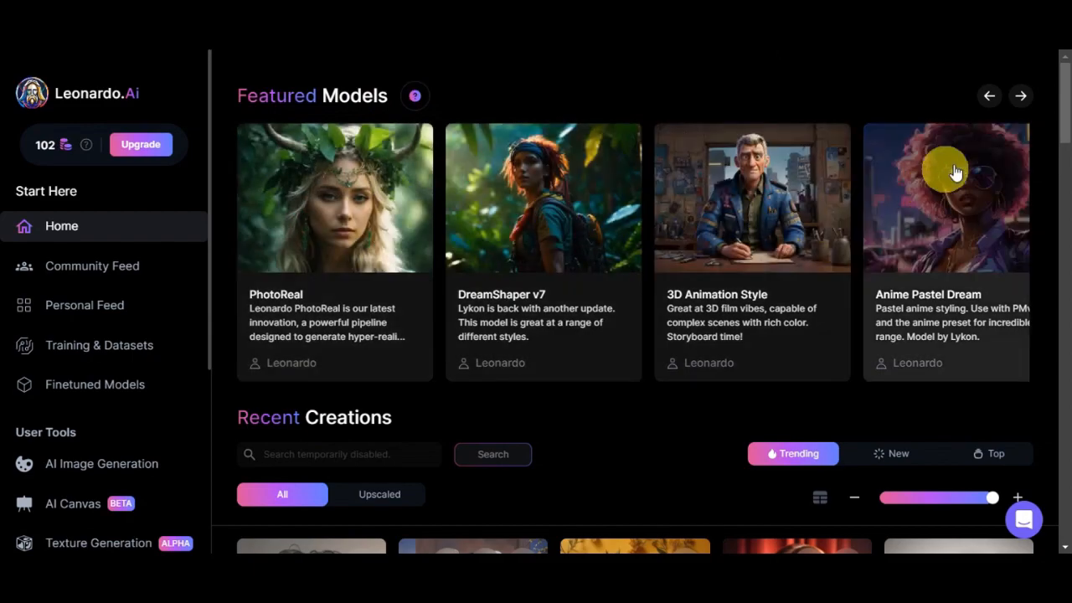
Browse the Featured Models carousel and the trending Recent Creations gallery on the home page.
left_click(1021, 97)
left_click(1021, 97)
left_click(1020, 97)
left_click(1020, 97)
left_click(1021, 97)
left_click(1021, 97)
left_click(1021, 97)
left_click(1020, 97)
left_click(1021, 97)
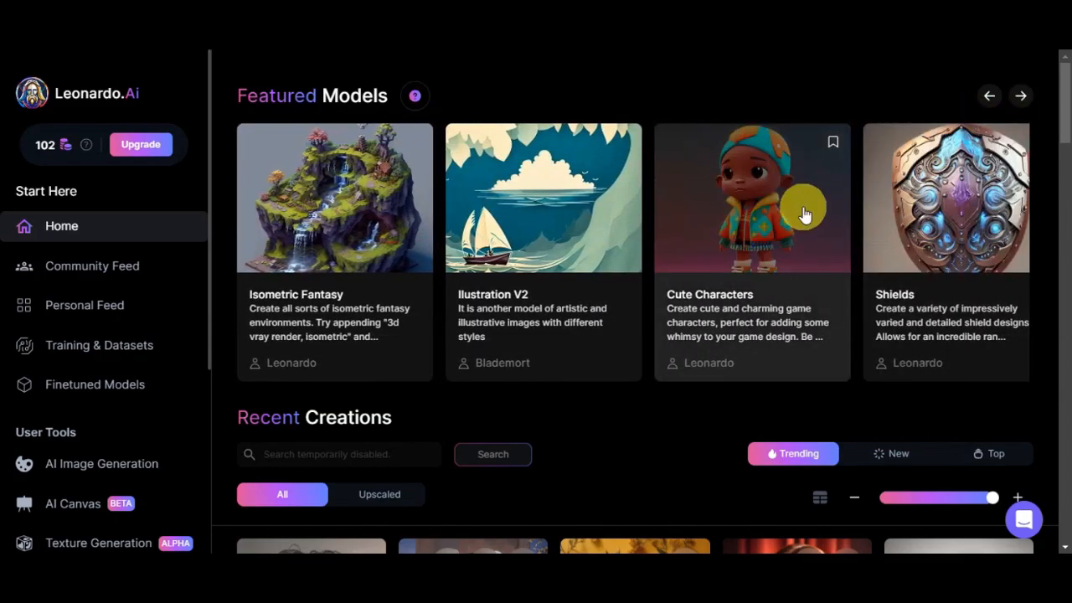
scroll(804, 209, "down", 5)
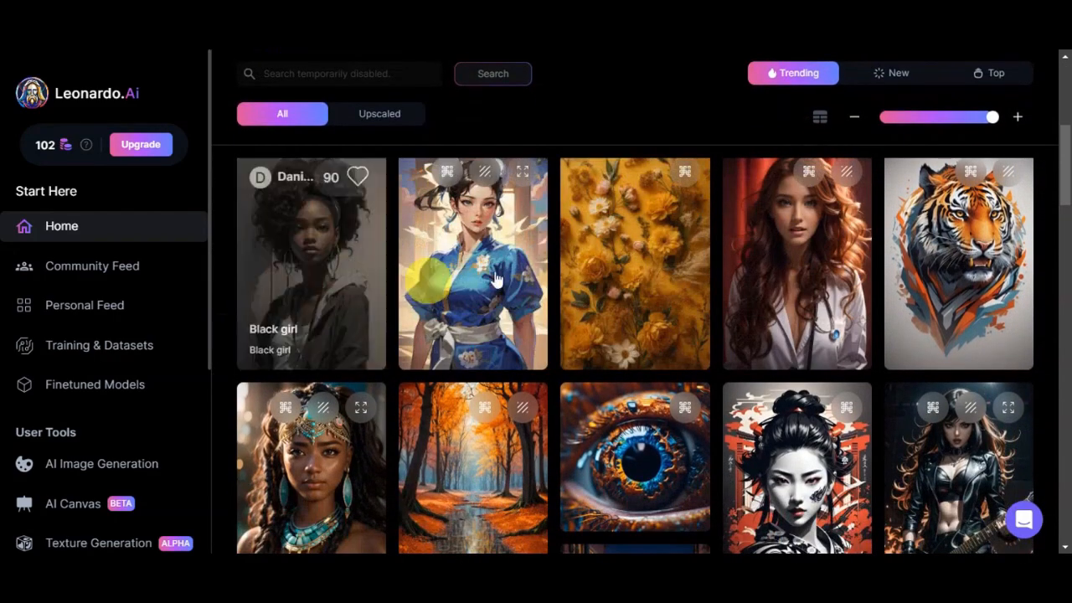
scroll(952, 376, "down", 3)
scroll(349, 442, "down", 10)
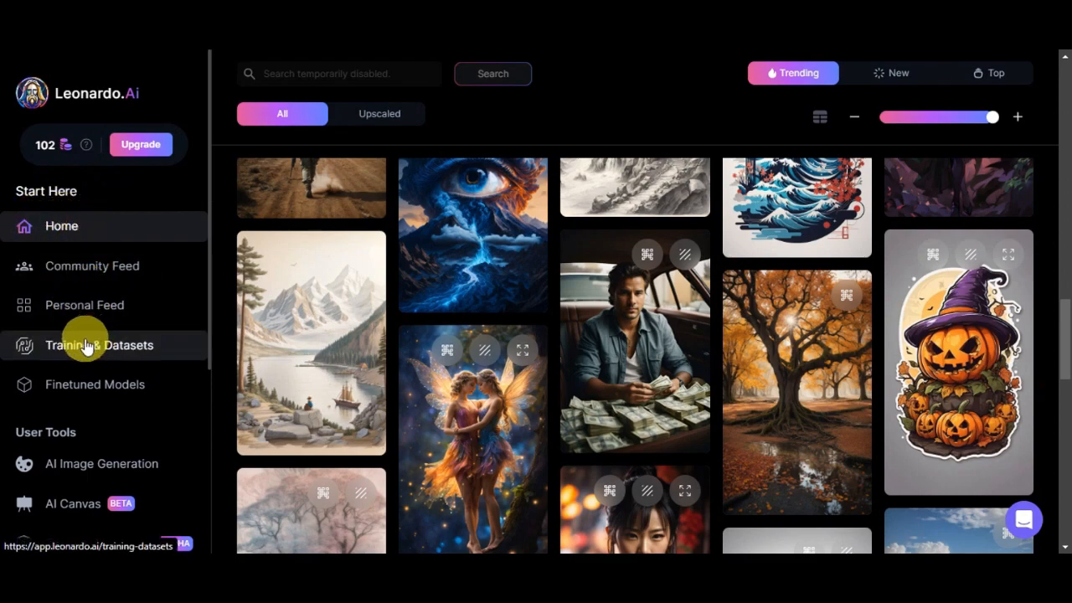
Look through the remaining user tools and open the AI Image Generation page.
scroll(159, 312, "down", 2)
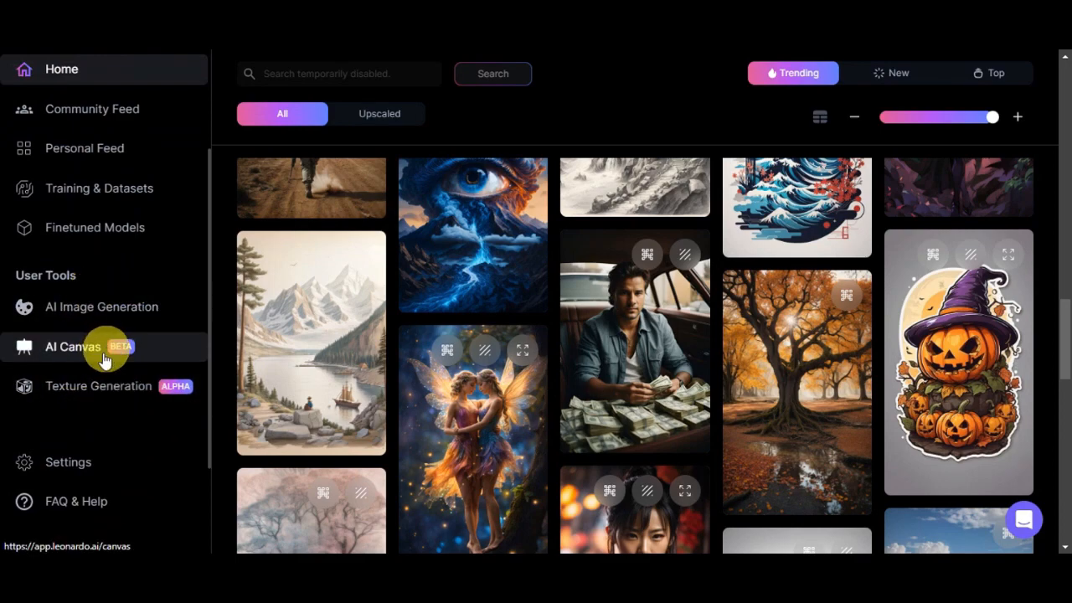
scroll(52, 368, "down", 2)
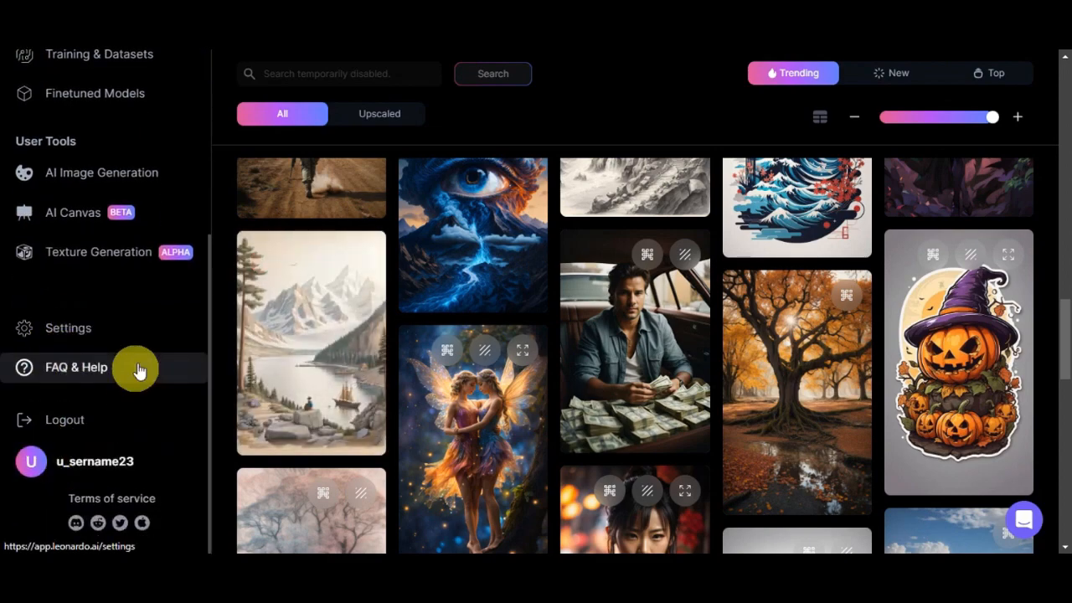
left_click(118, 176)
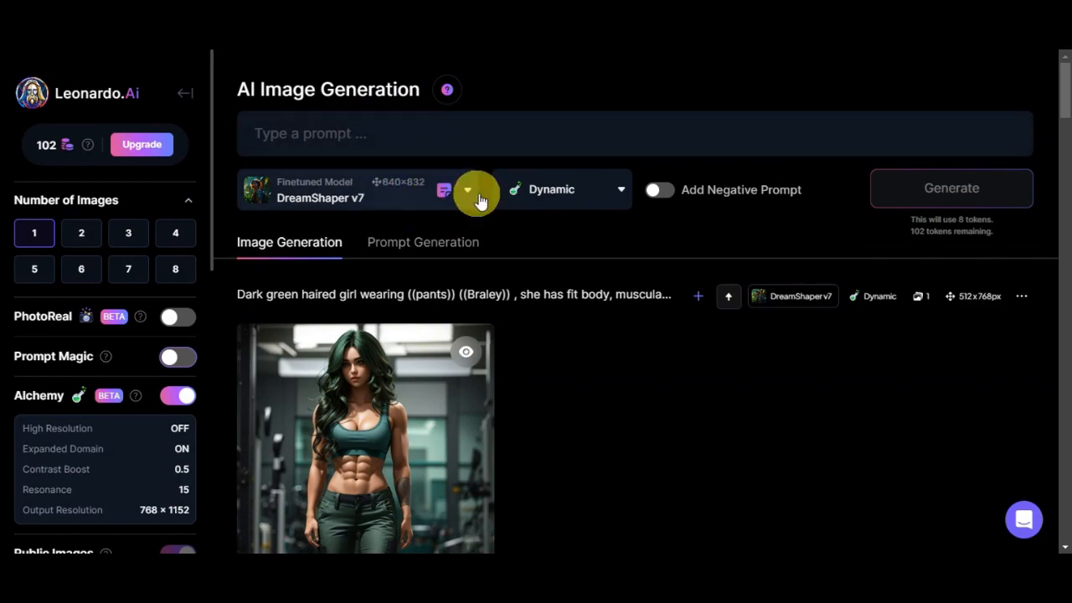
Examine the available style presets and the negative prompt option, leaving the Dynamic style and no negative prompt.
left_click(619, 190)
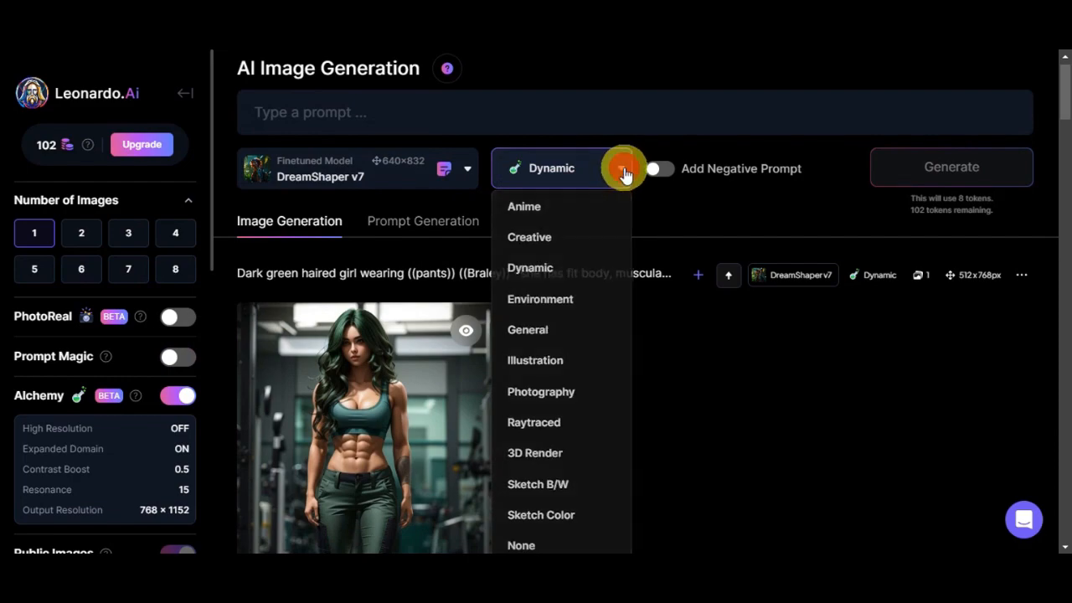
left_click(621, 170)
left_click(658, 172)
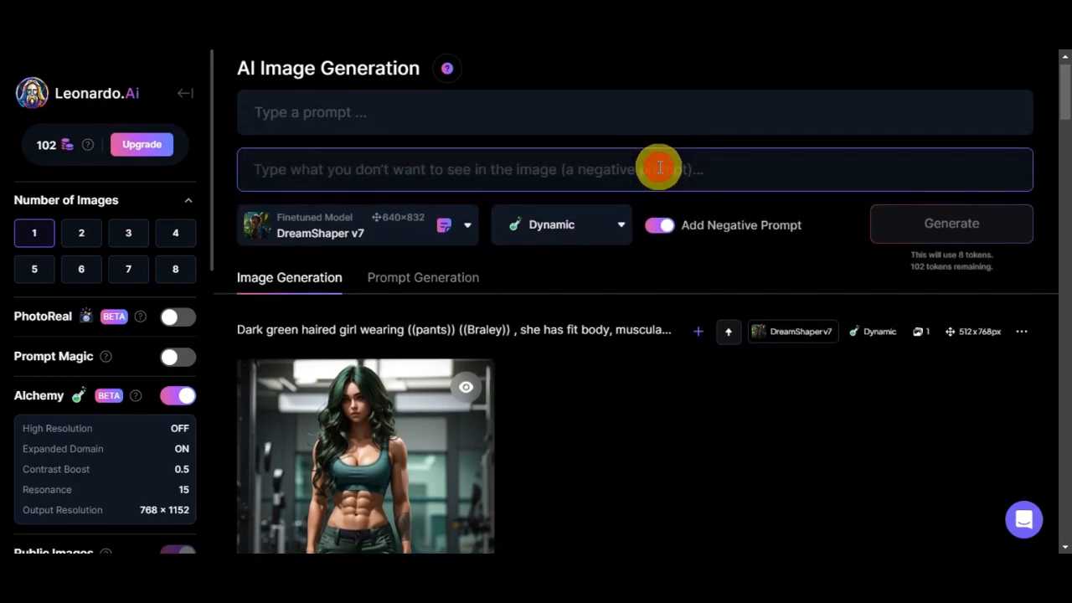
left_click(659, 223)
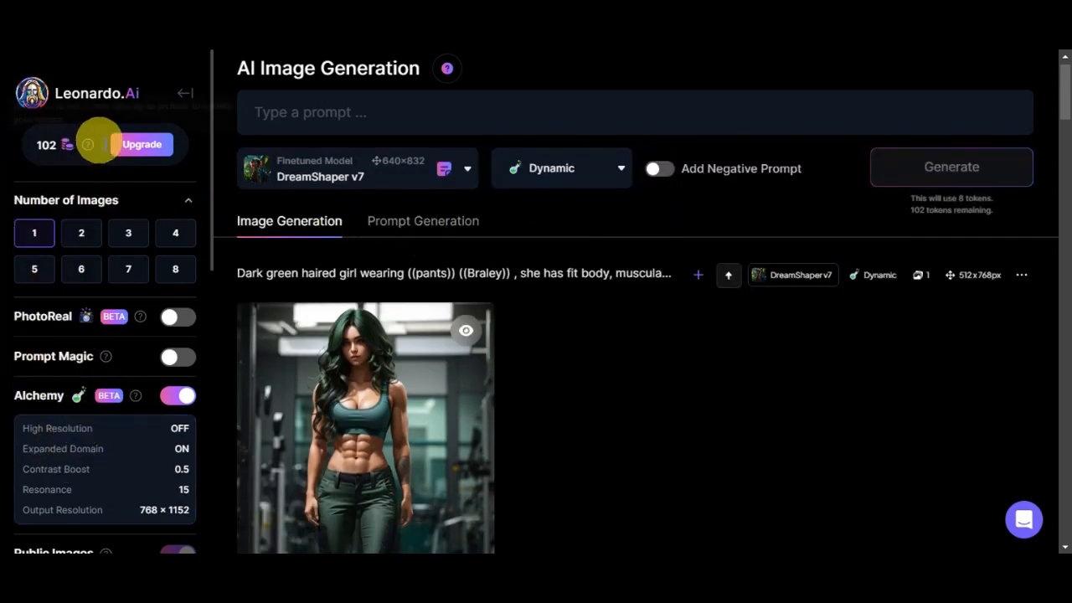
Set the number of images to generate to 2.
scroll(40, 142, "down", 1)
left_click(81, 155)
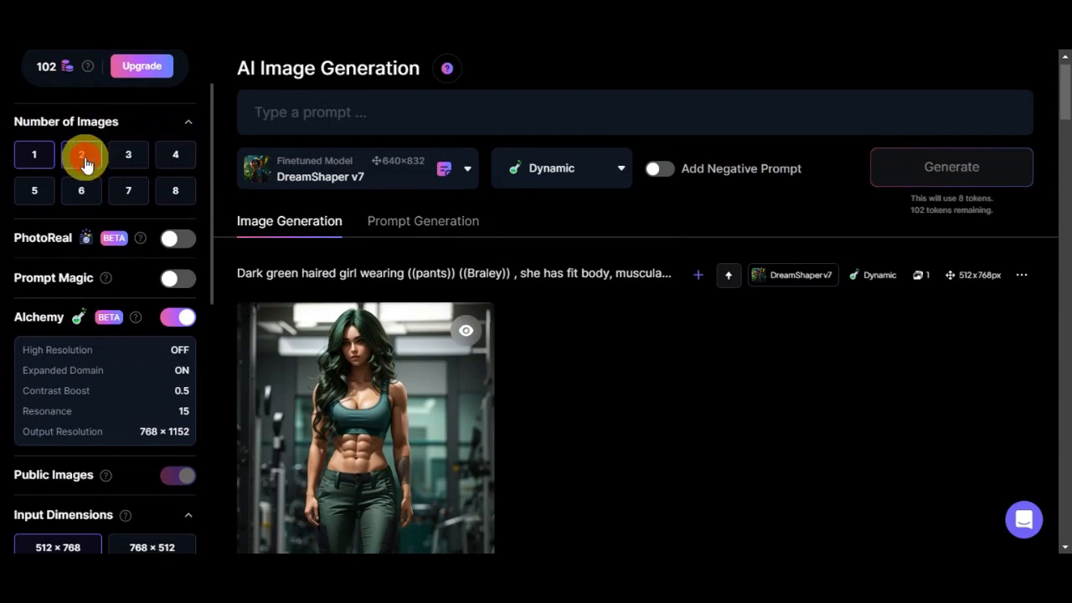
scroll(155, 204, "down", 1)
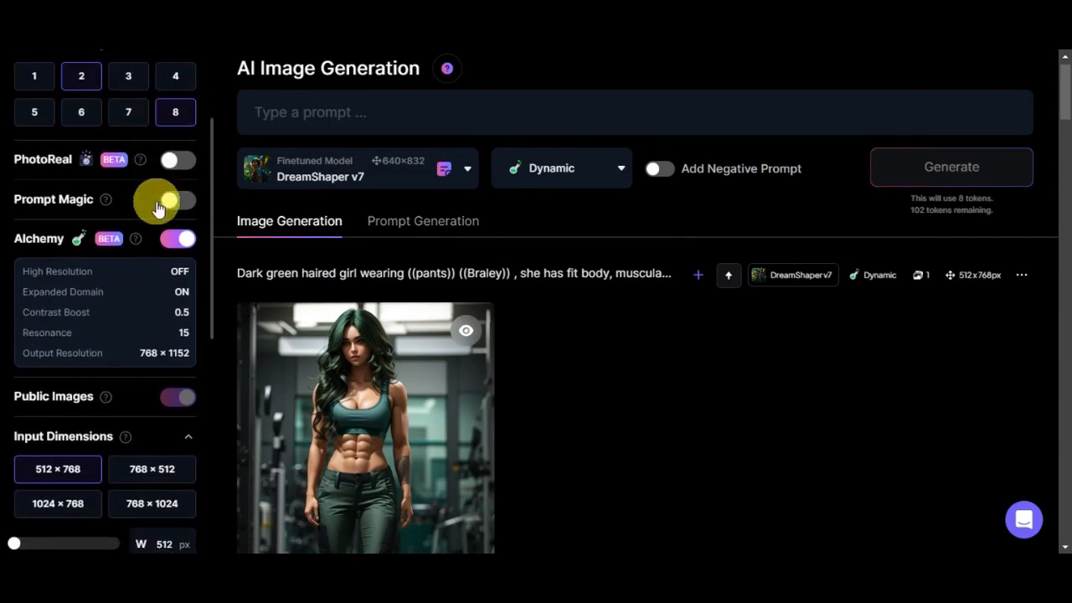
Review the input dimensions and check the notes on the Guidance Scale and ControlNet settings.
scroll(151, 161, "down", 4)
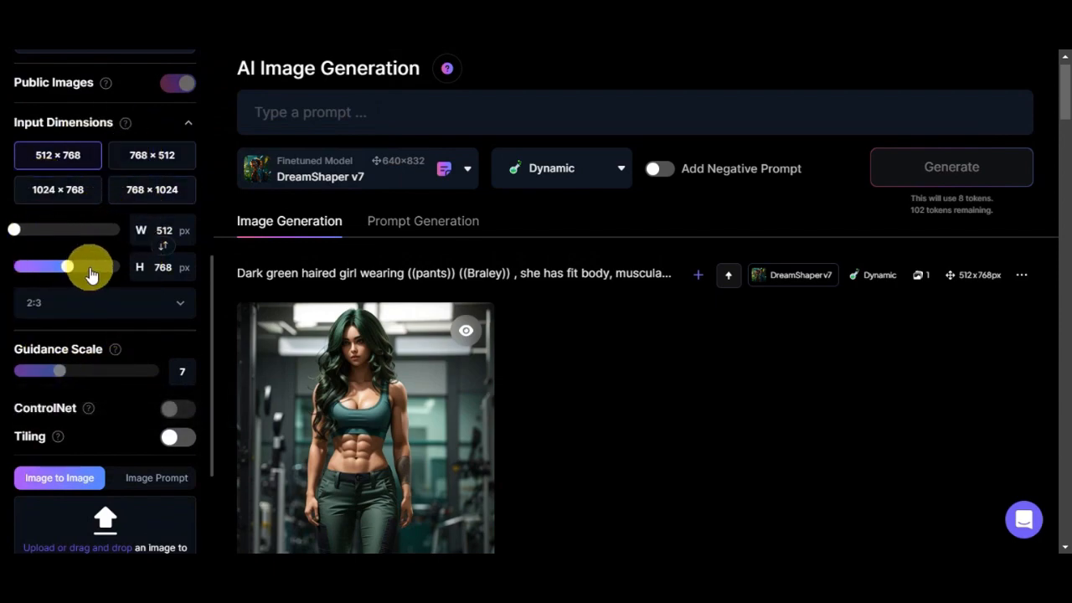
scroll(104, 303, "down", 1)
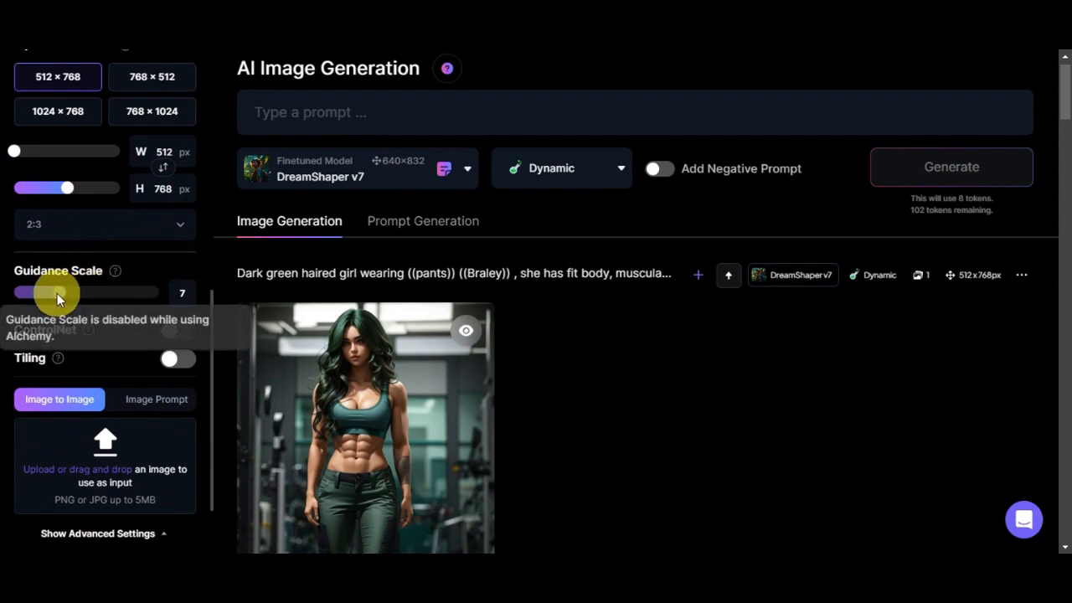
mouse_move(115, 279)
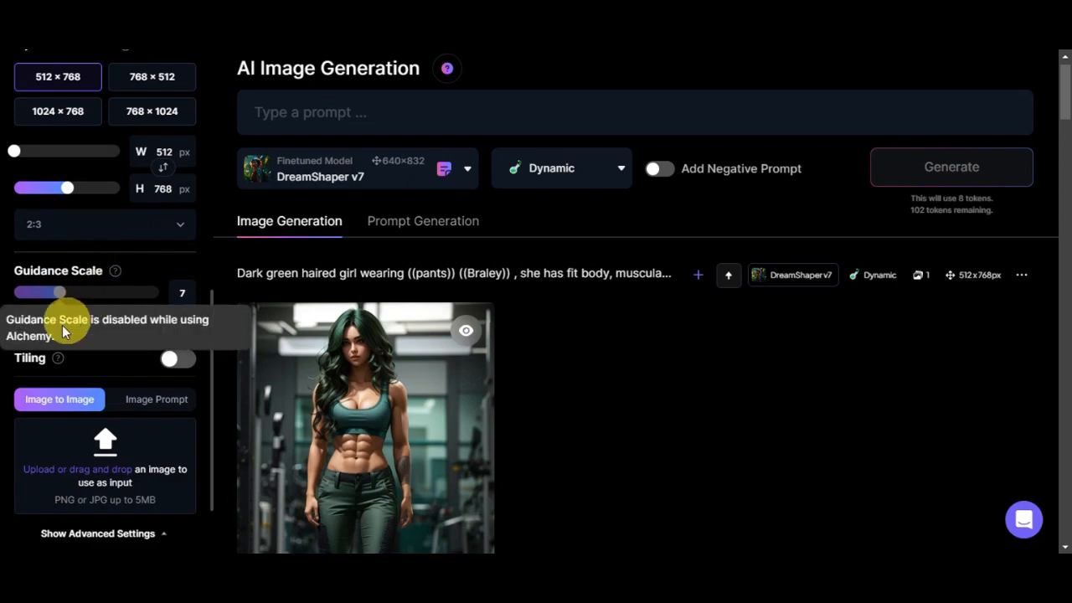
mouse_move(90, 331)
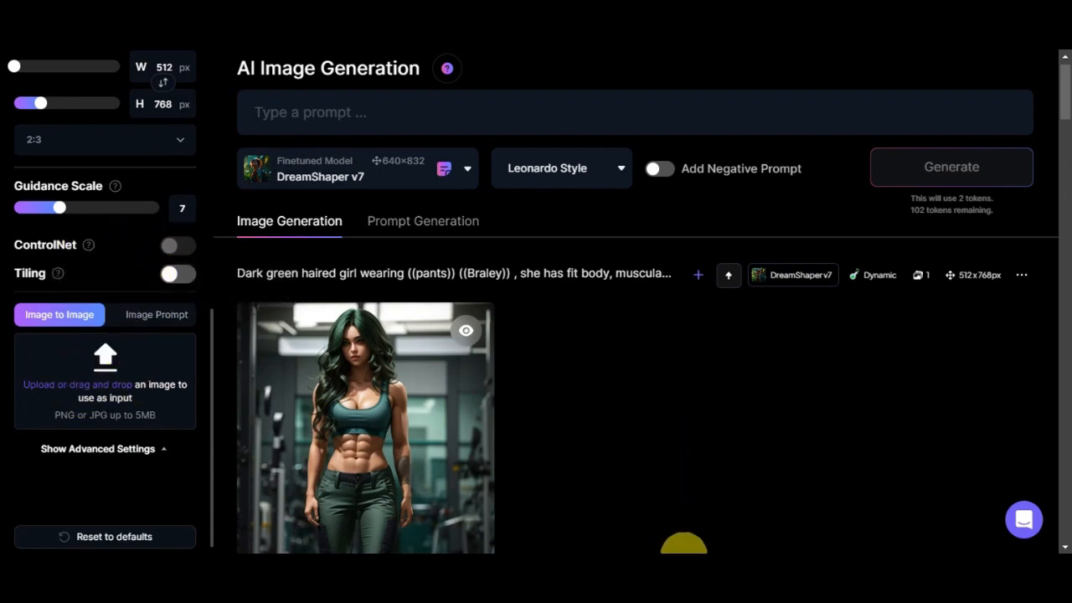
Add the photo of the woman in a yellow jacket from the images folder as the Image to Image input.
mouse_move(743, 553)
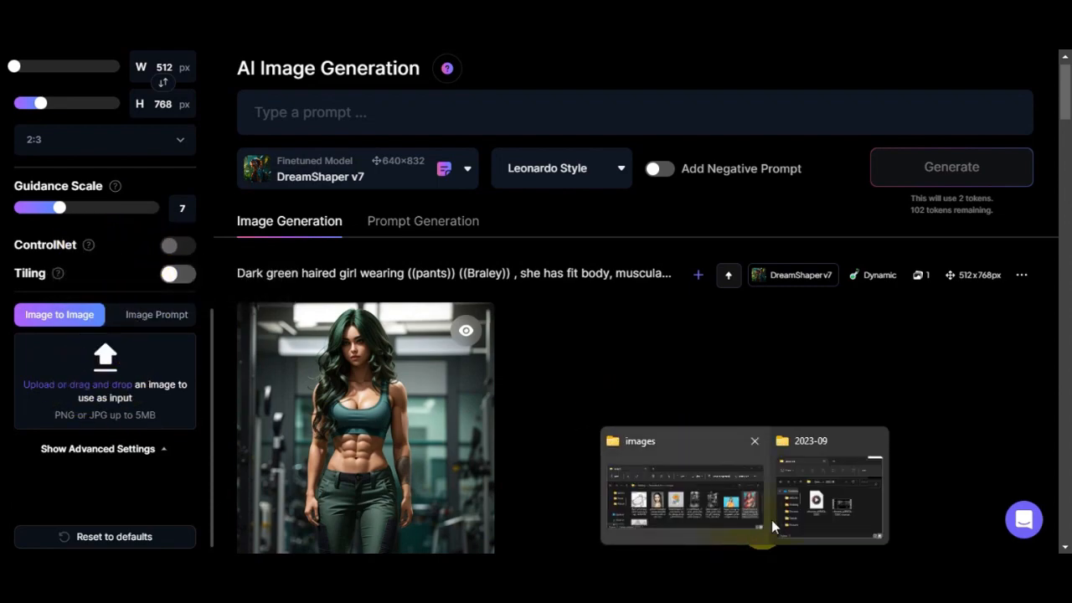
left_click(720, 497)
left_click_drag(706, 324, 53, 366)
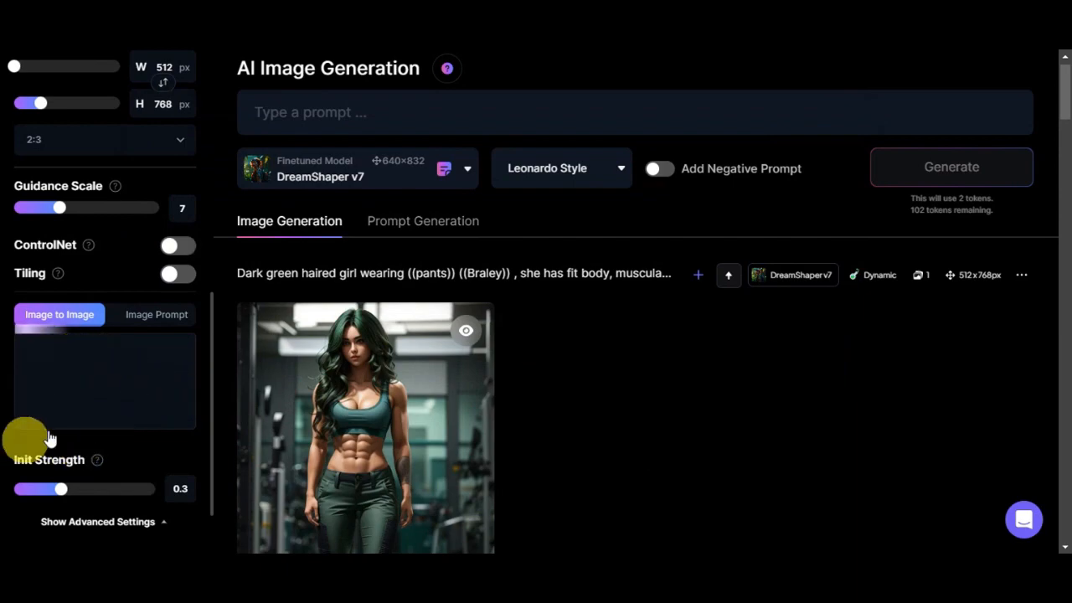
Enable ControlNet for the uploaded photo and choose Pose to Image as its mode.
left_click(177, 251)
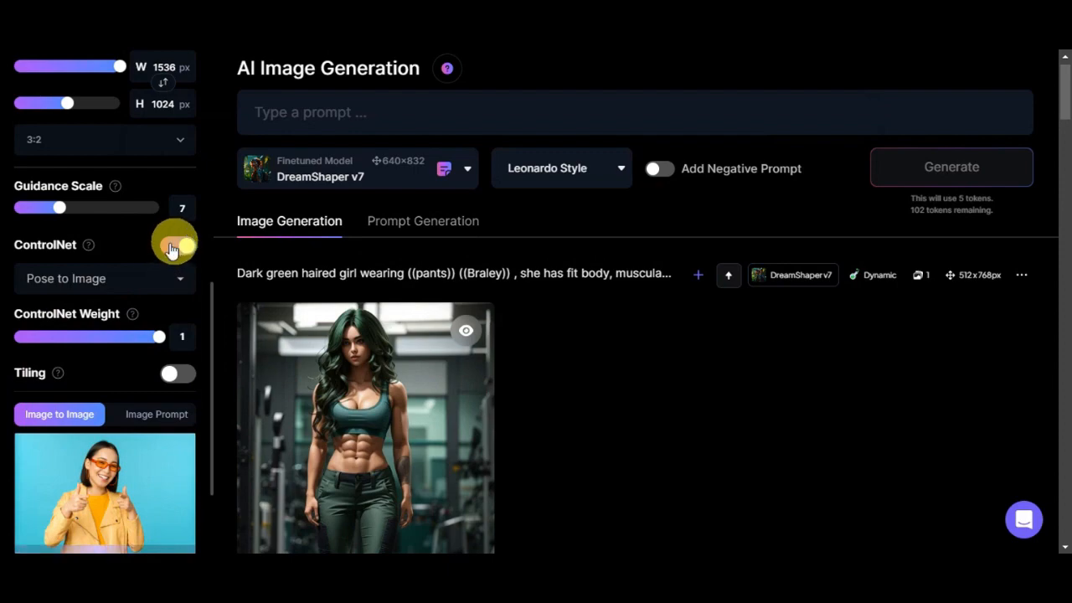
left_click(170, 281)
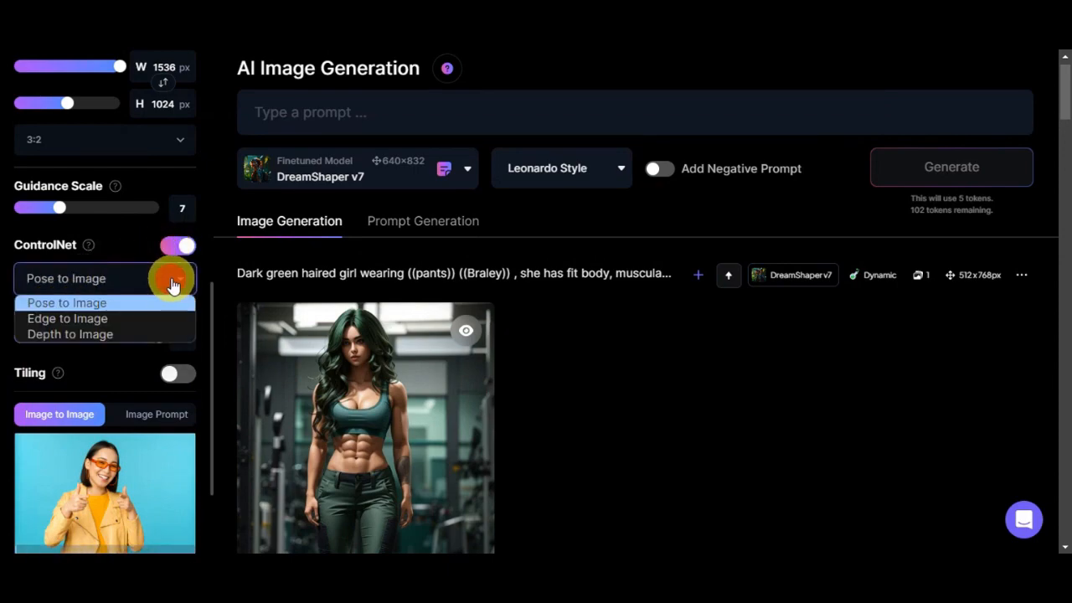
left_click(107, 301)
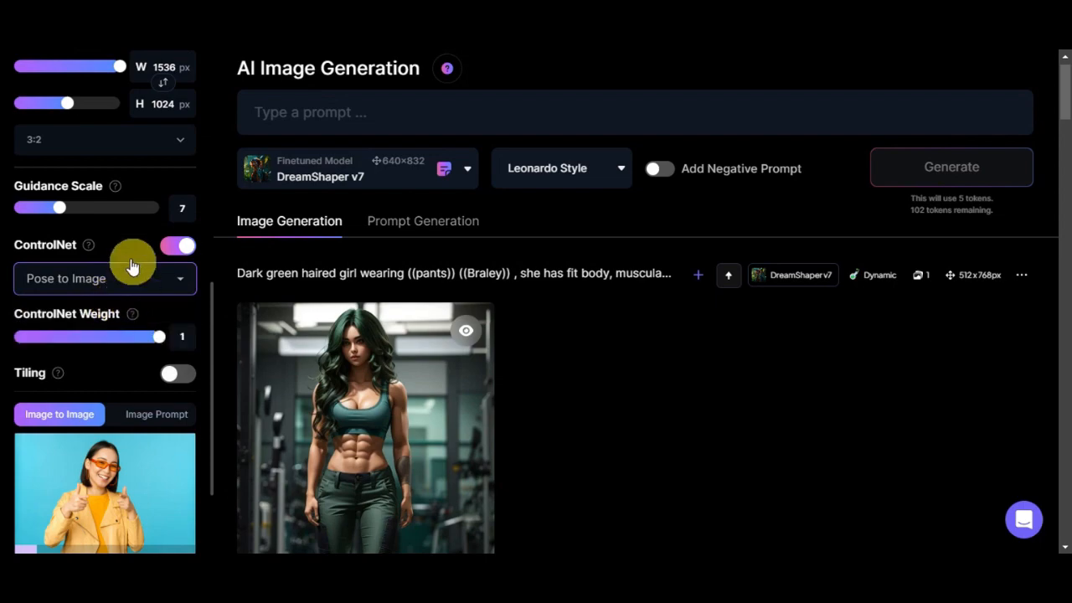
scroll(134, 256, "down", 1)
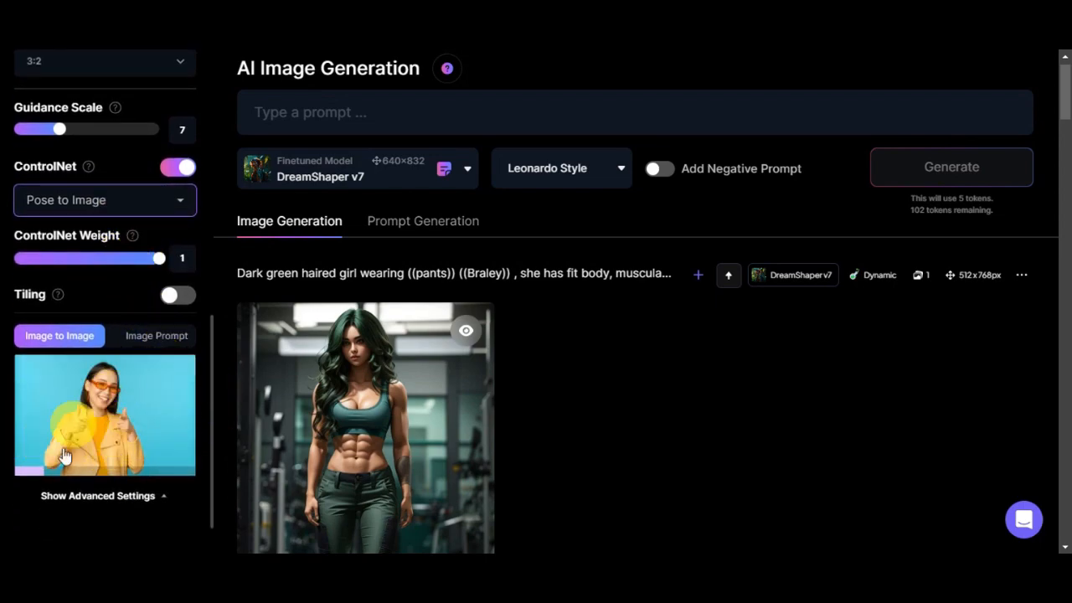
Enter the prompt "girl wearing sunglasses in the beach" and generate the images.
left_click(386, 108)
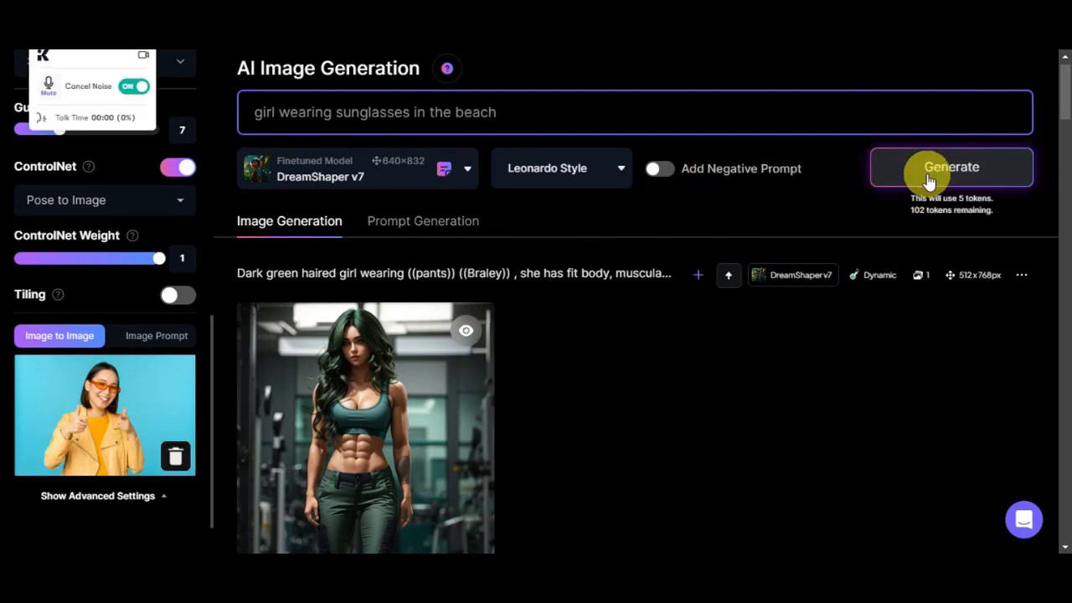
left_click(928, 178)
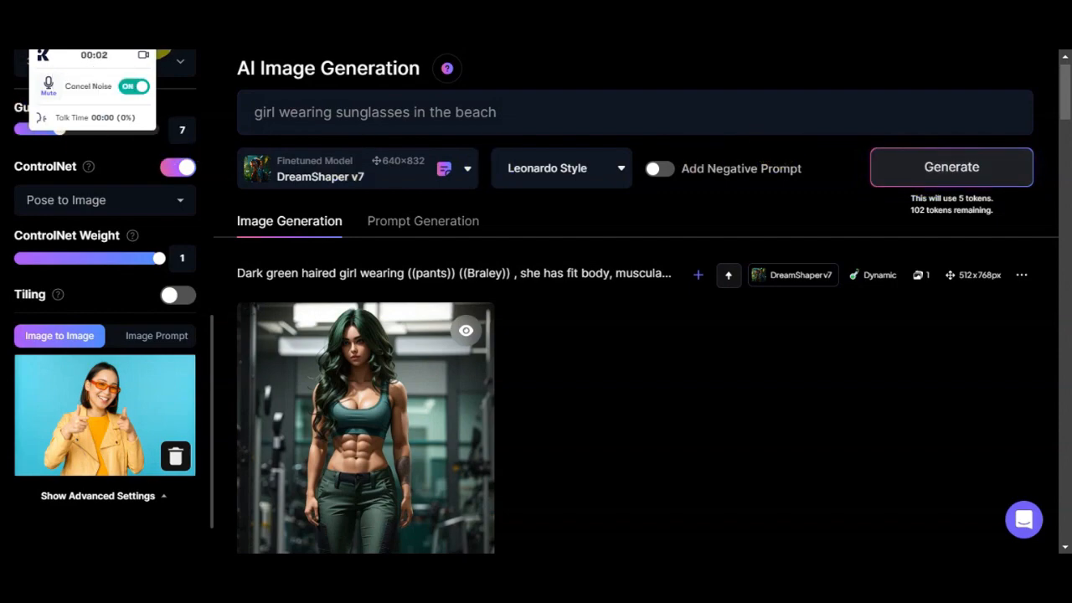
left_click(273, 127)
left_click(911, 192)
View both newly generated images enlarged to compare them with the uploaded photo.
scroll(685, 207, "down", 2)
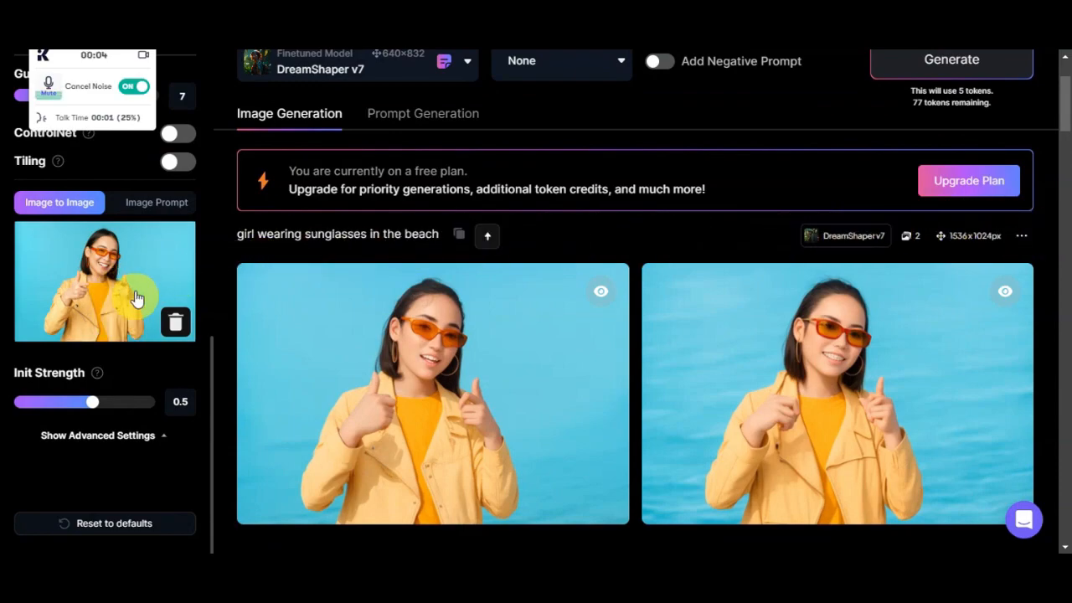
left_click(381, 352)
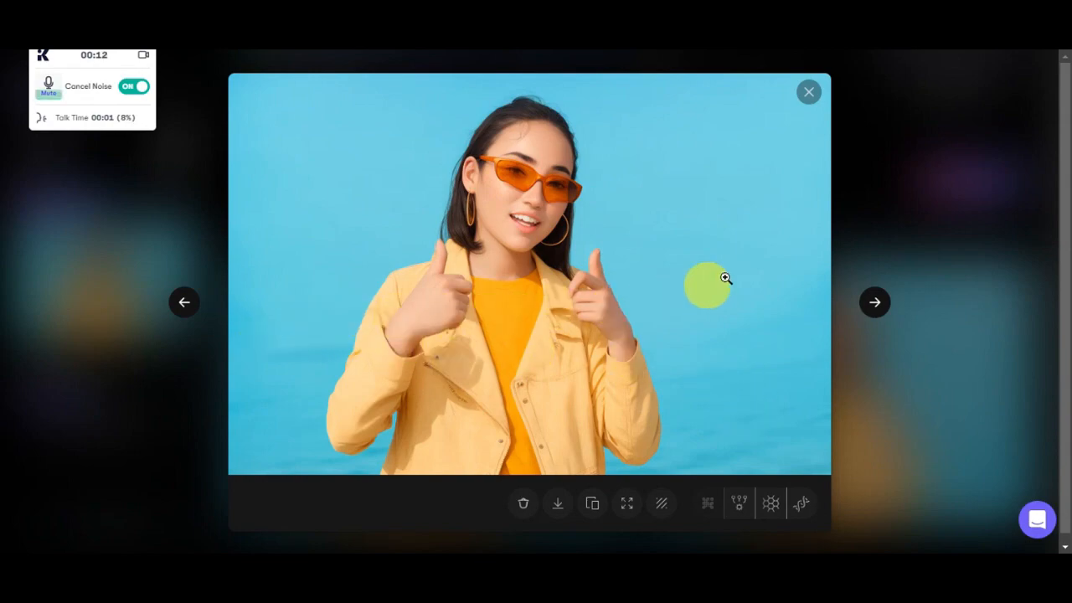
left_click(878, 307)
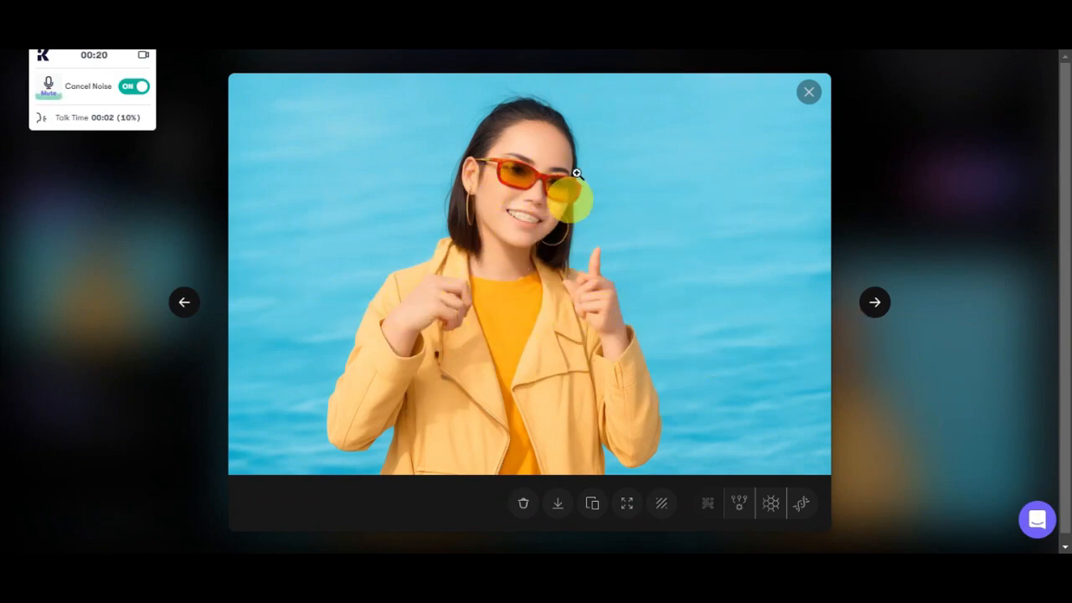
left_click(808, 92)
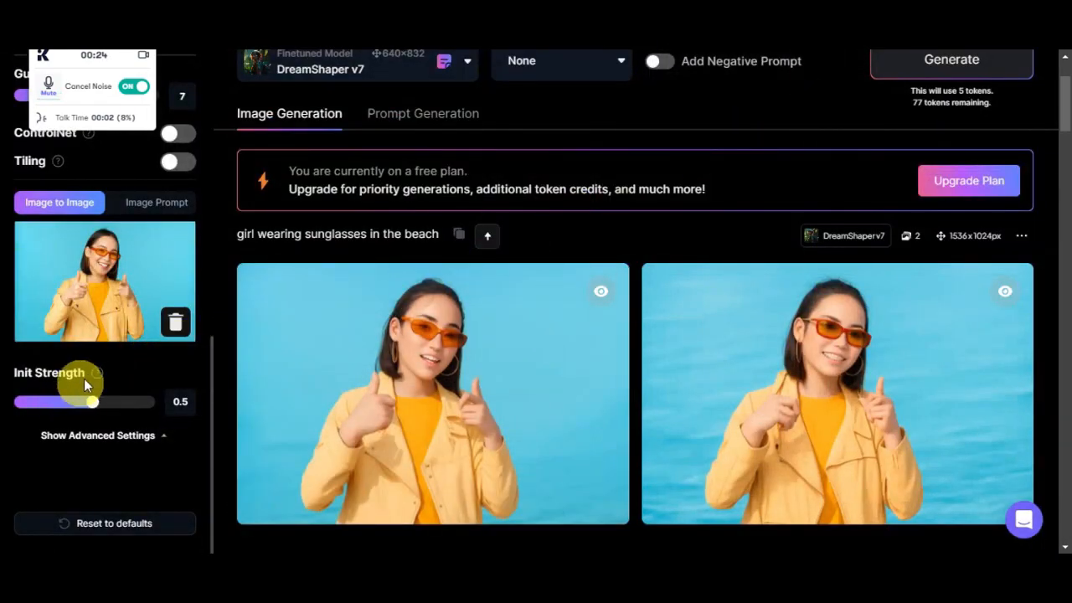
Lower the Init Strength of the input photo to 0.4 and generate the images again.
mouse_move(97, 377)
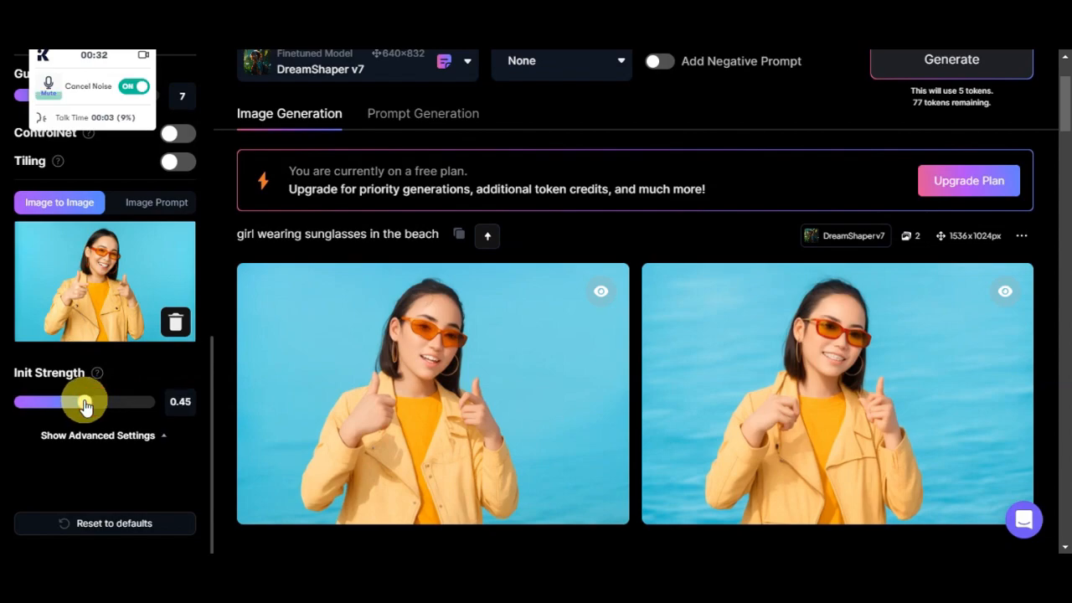
scroll(258, 217, "up", 2)
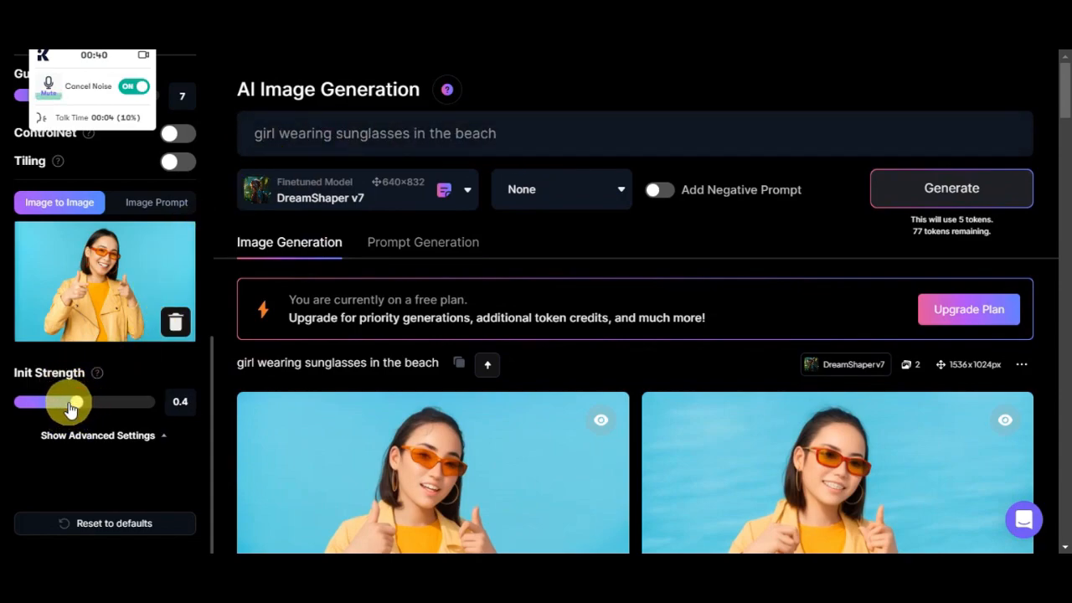
left_click(936, 179)
Inspect the two images from the 0.4 Init Strength generation at enlarged size.
scroll(580, 132, "down", 3)
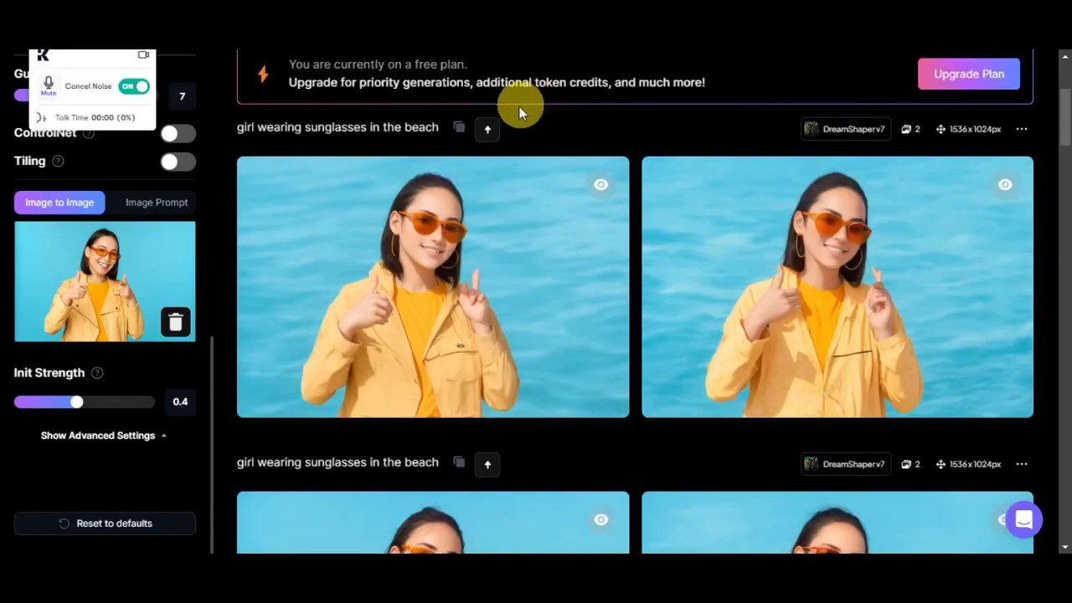
left_click(524, 248)
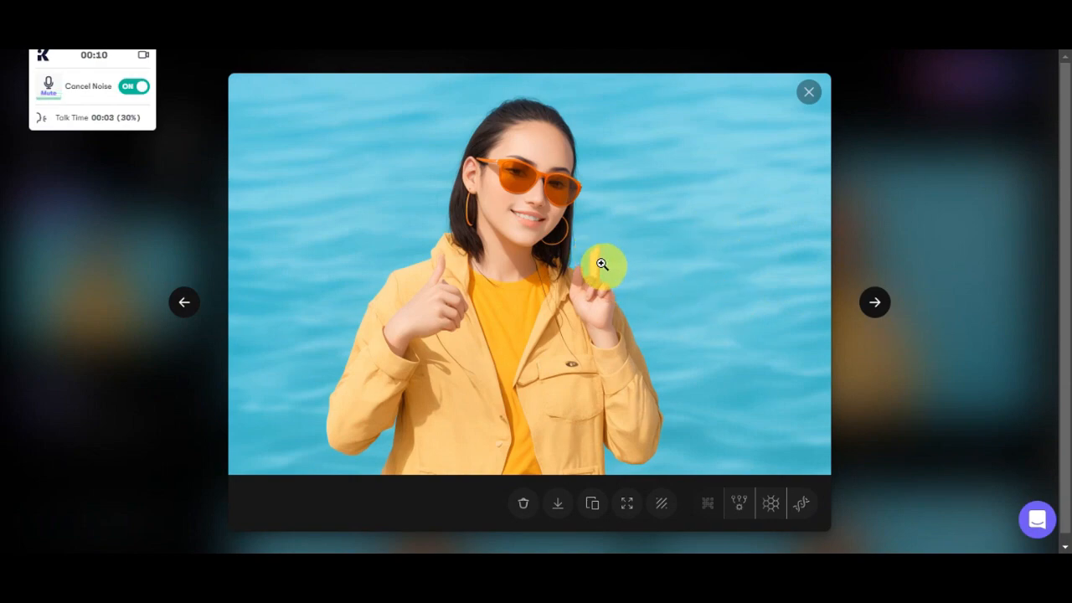
left_click(869, 308)
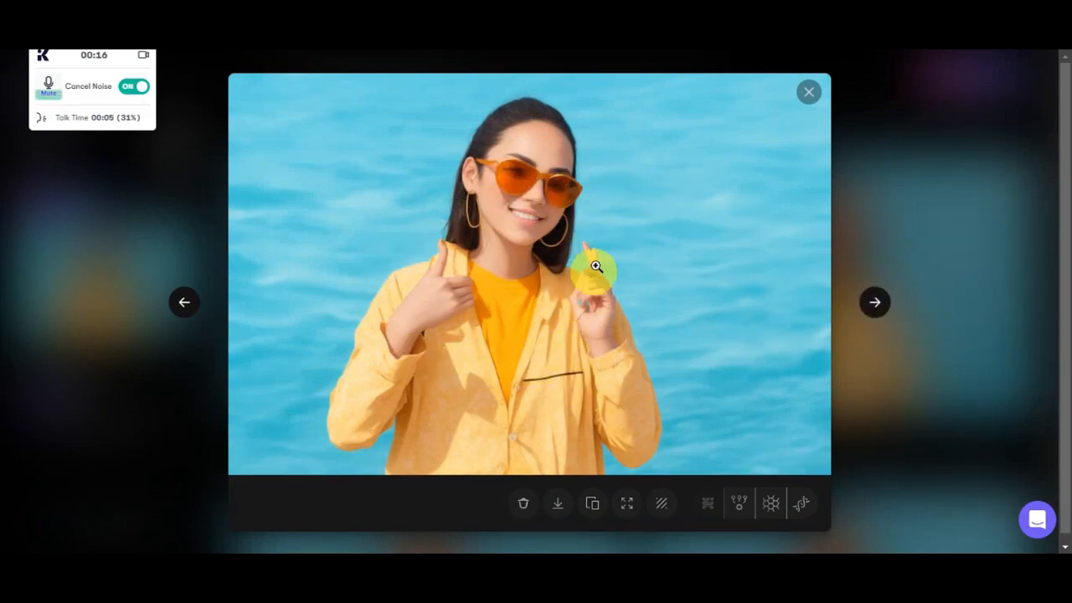
left_click(798, 108)
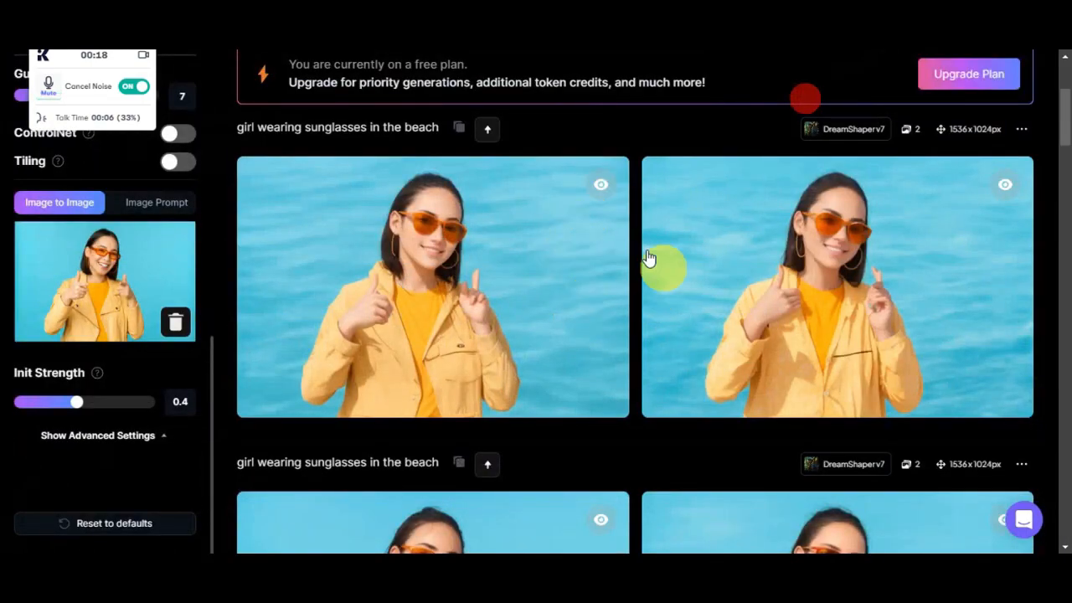
Turn on the negative prompt and enter "double limbs" in it.
scroll(854, 335, "up", 3)
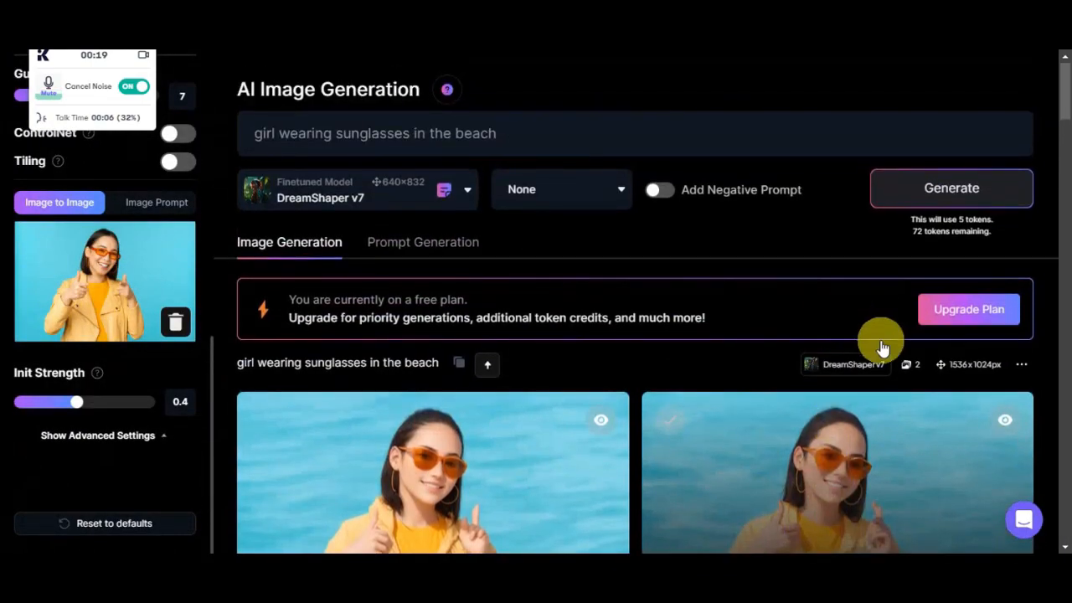
left_click(655, 194)
left_click(483, 193)
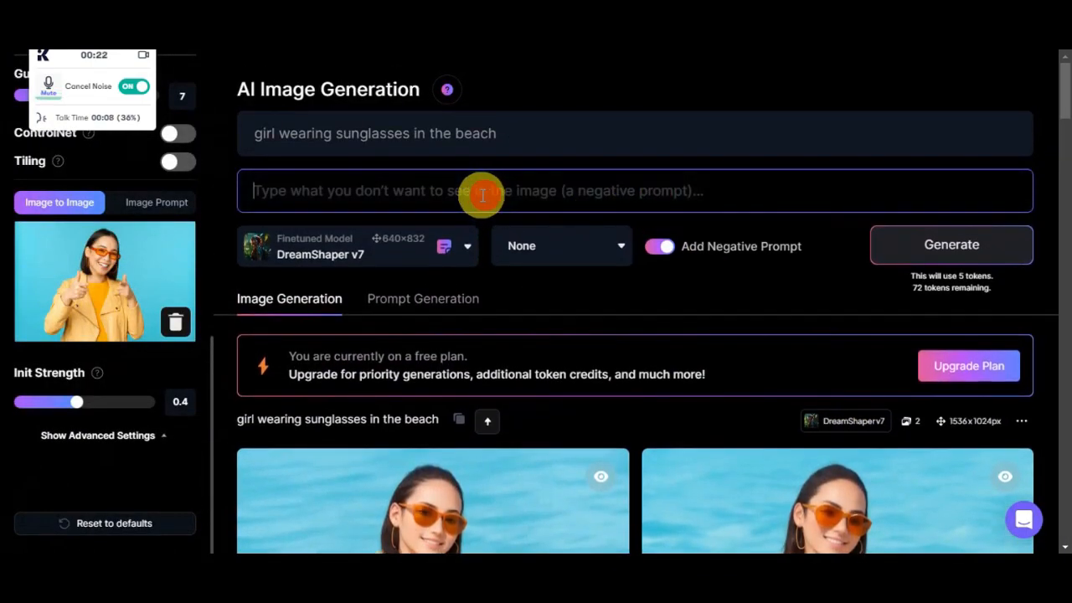
type("double limbs")
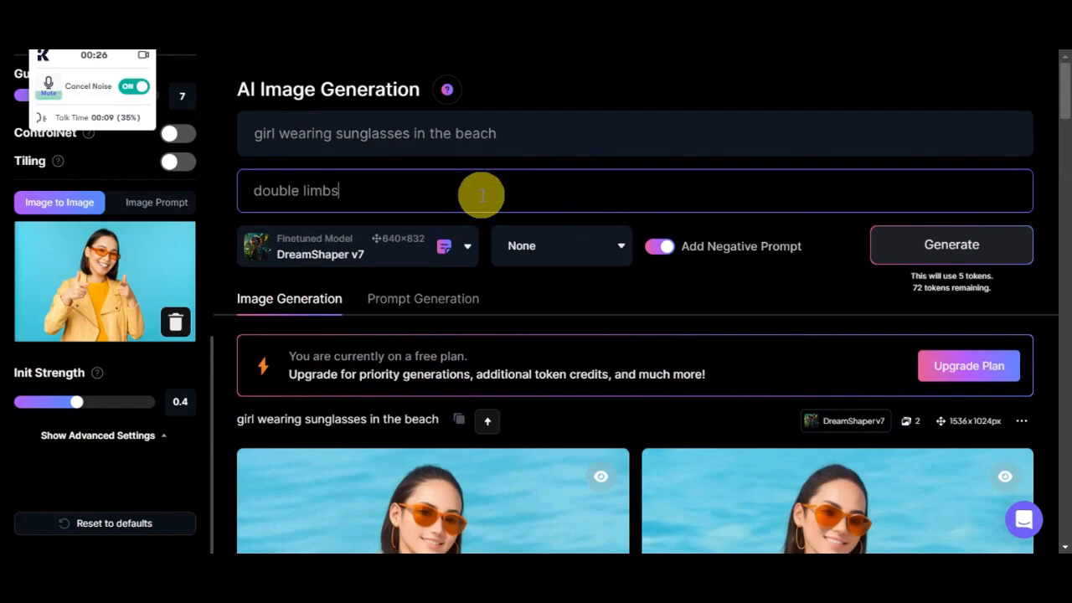
Raise the Init Strength of the input photo to 0.43 and generate the images with the negative prompt.
left_click(83, 405)
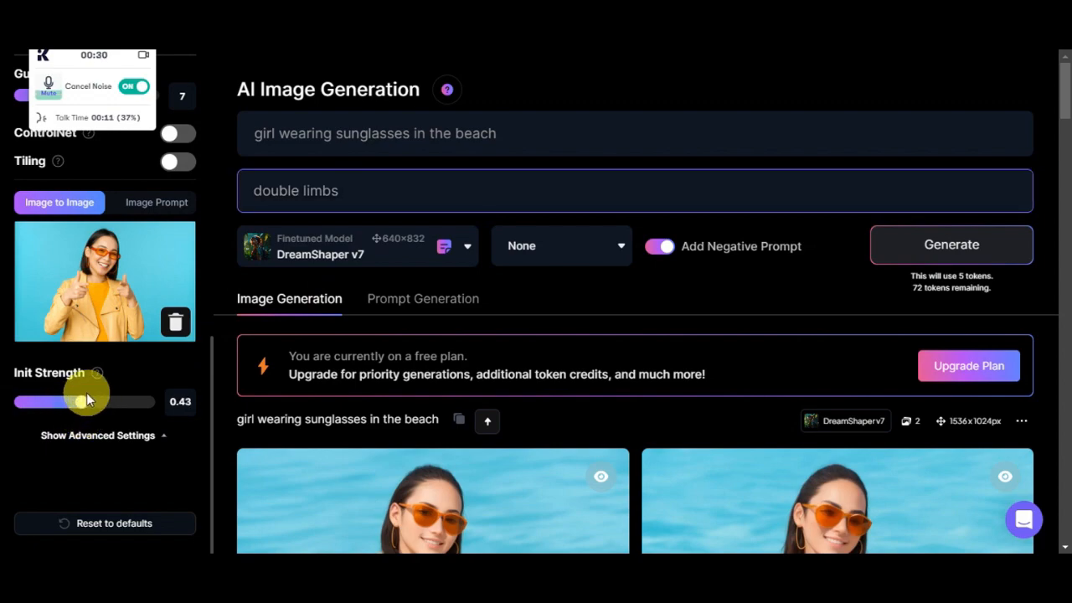
left_click(914, 242)
scroll(812, 257, "down", 3)
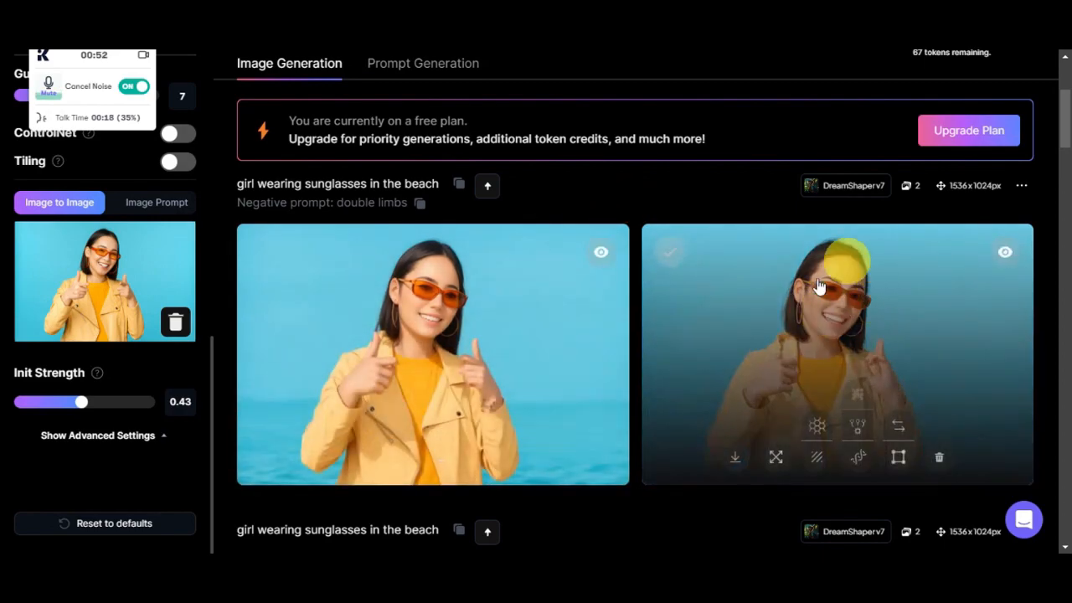
Inspect both images from the negative-prompt generation at enlarged size, zooming in on the hands of the second one.
left_click(871, 334)
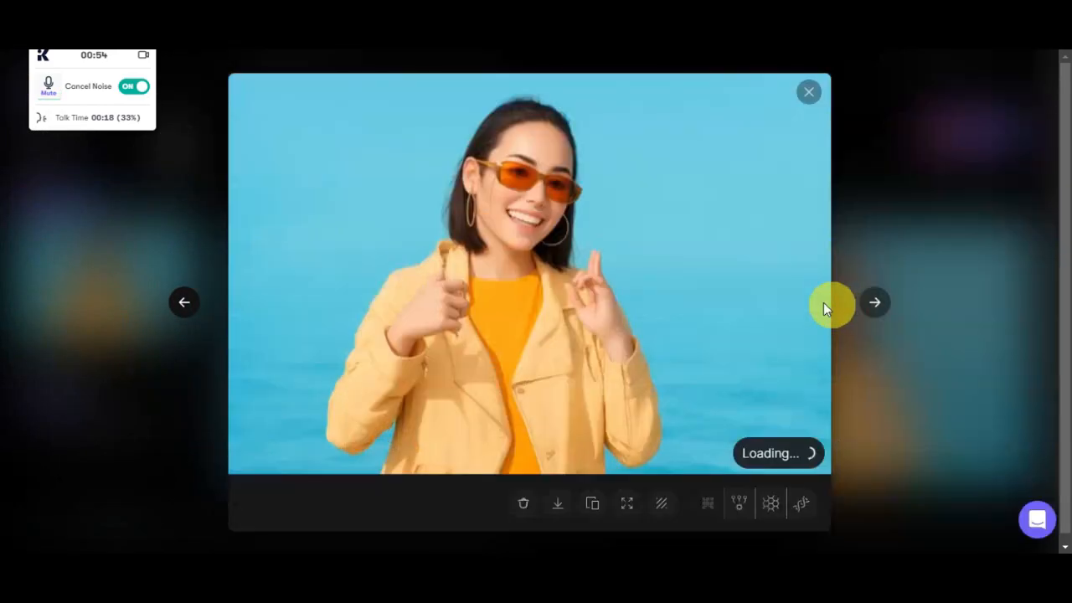
left_click(591, 278)
scroll(732, 369, "down", 2)
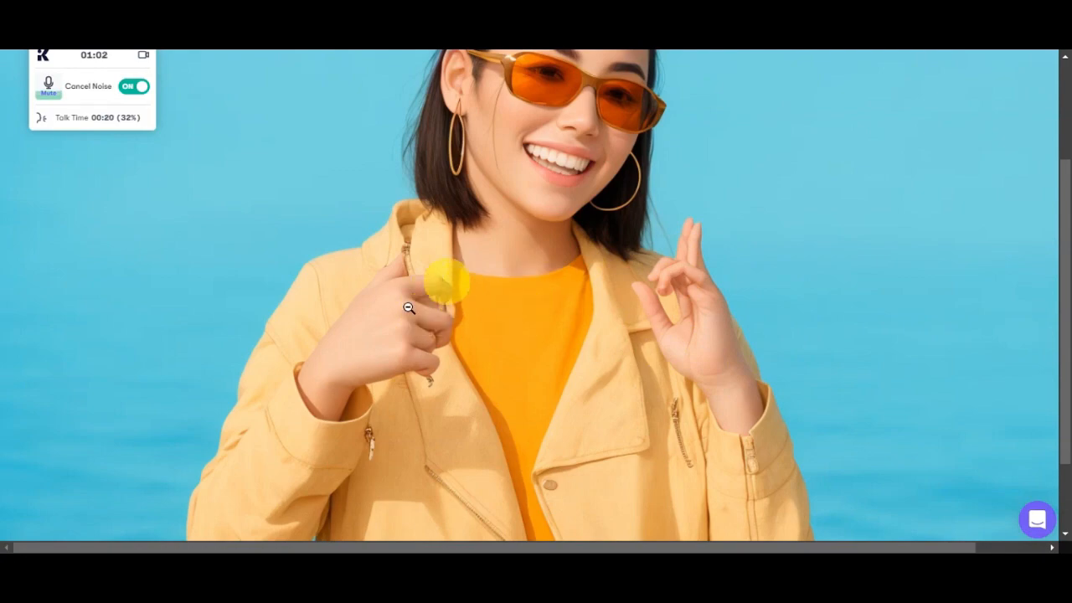
left_click(702, 266)
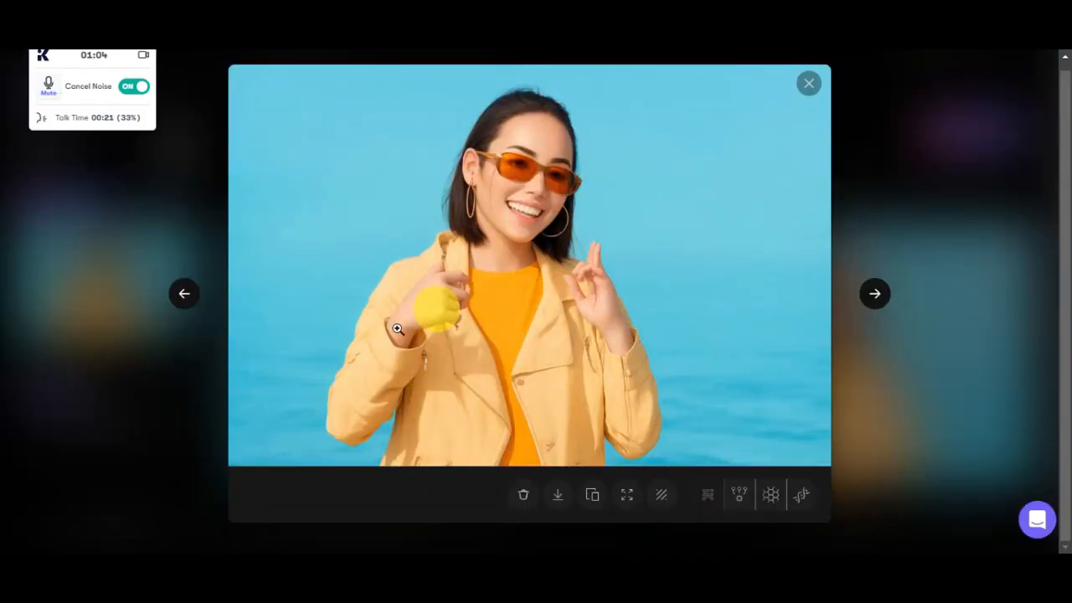
left_click(186, 302)
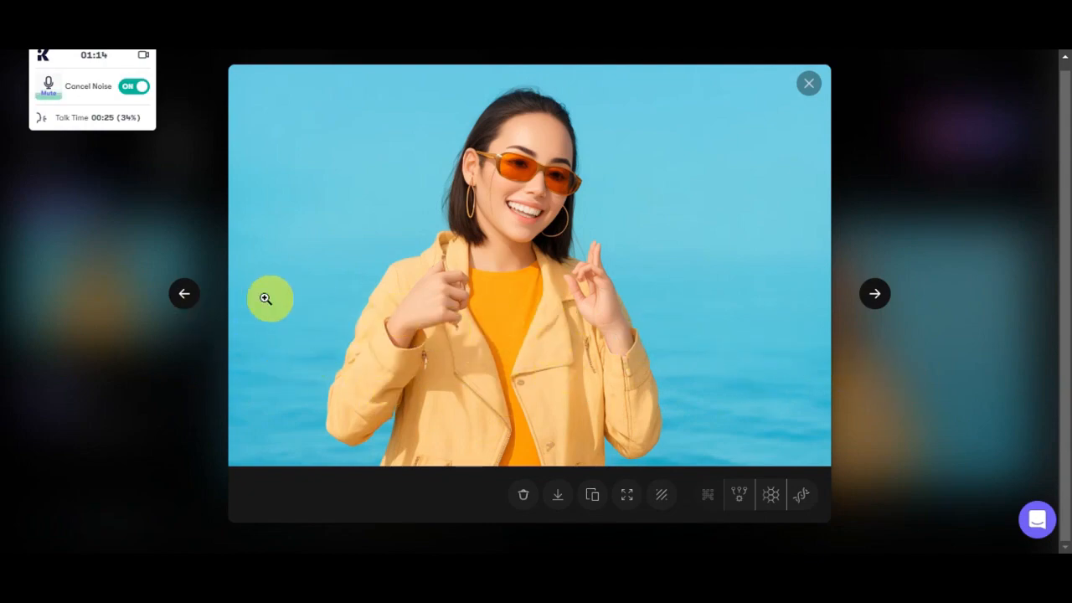
left_click(186, 301)
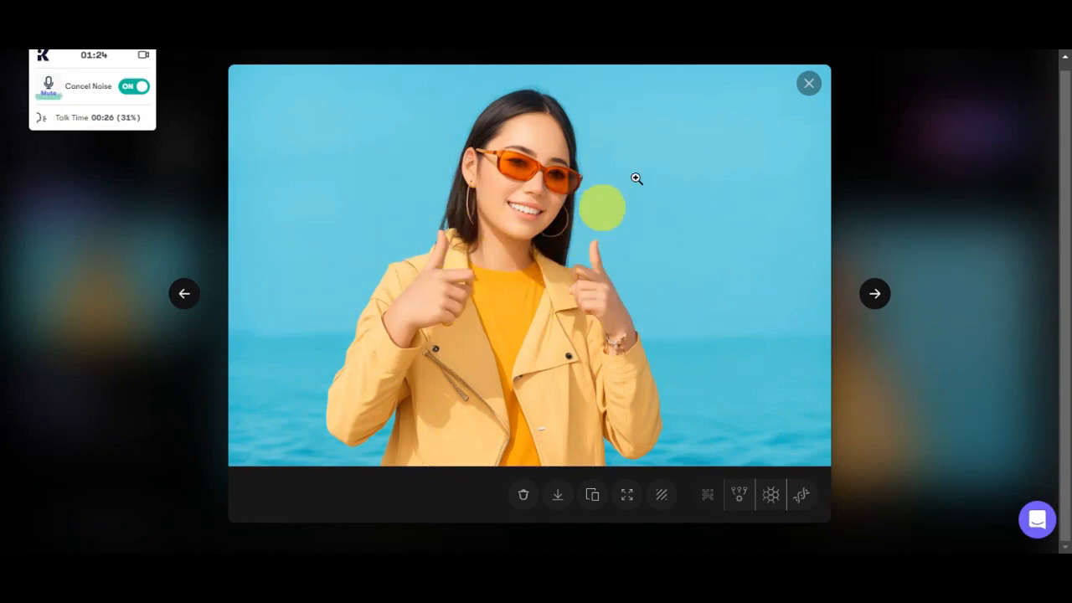
left_click(807, 91)
Extend the prompt to "girl wearing sunglasses in the beach with clouds" and generate the images.
scroll(637, 251, "up", 3)
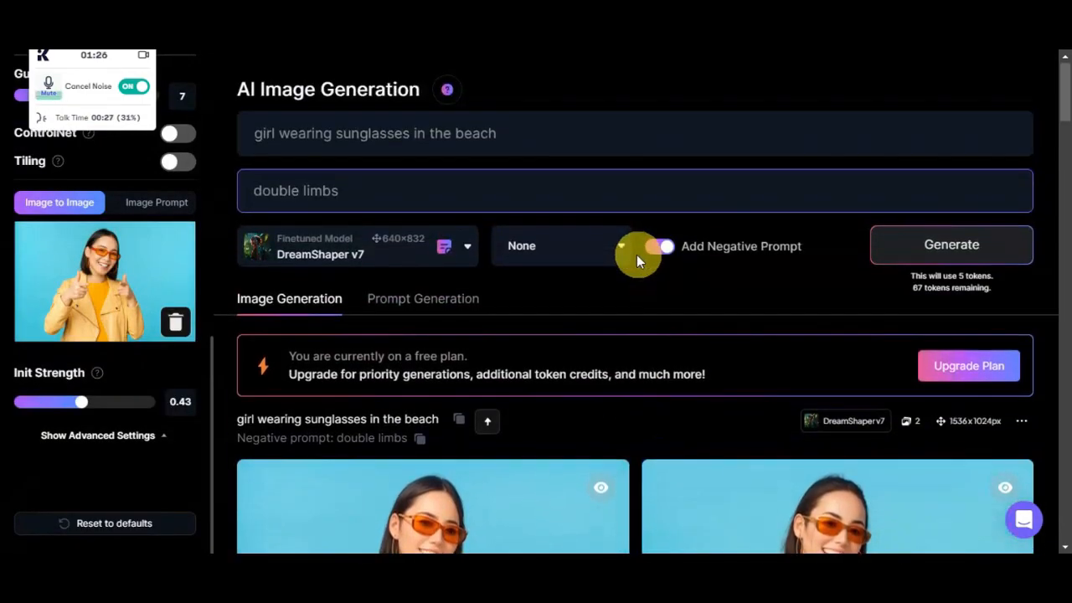
left_click(529, 130)
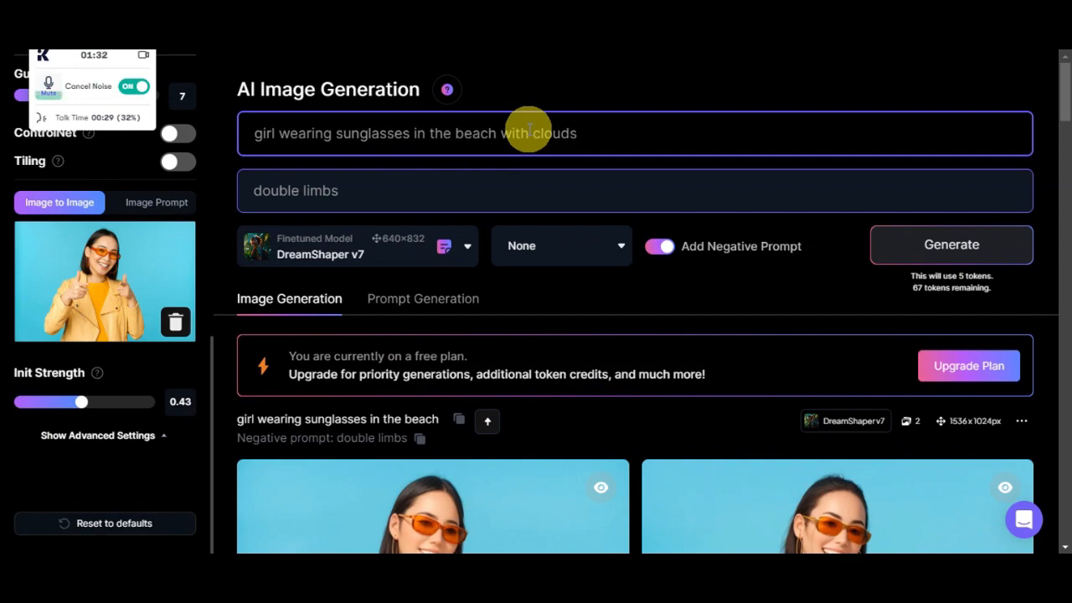
left_click(932, 245)
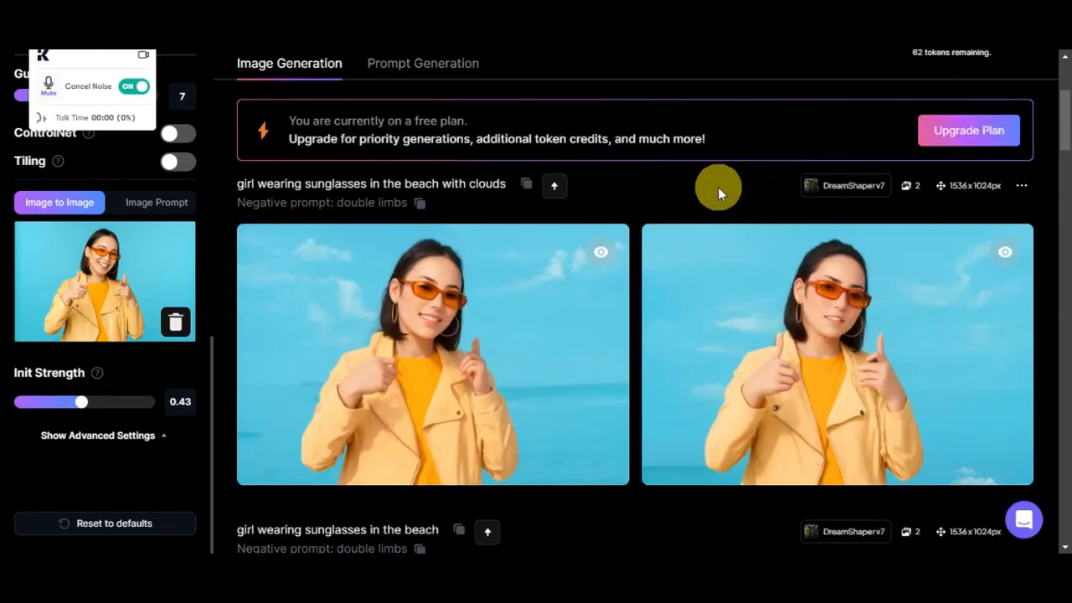
View both images generated from the prompt with clouds at enlarged size, checking the sky and the hands.
mouse_move(577, 342)
left_click(544, 358)
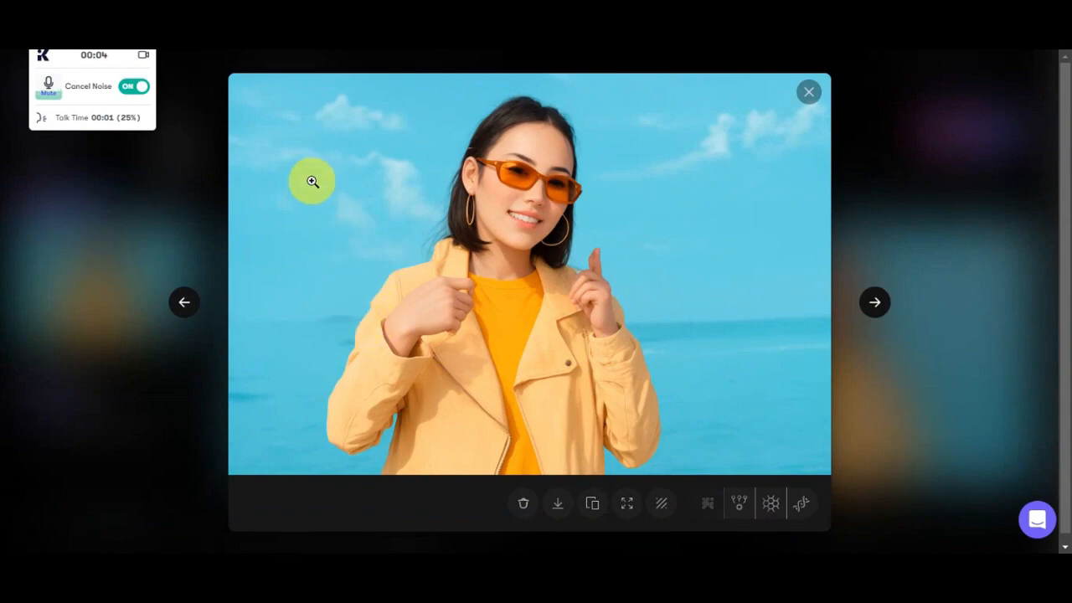
left_click(876, 303)
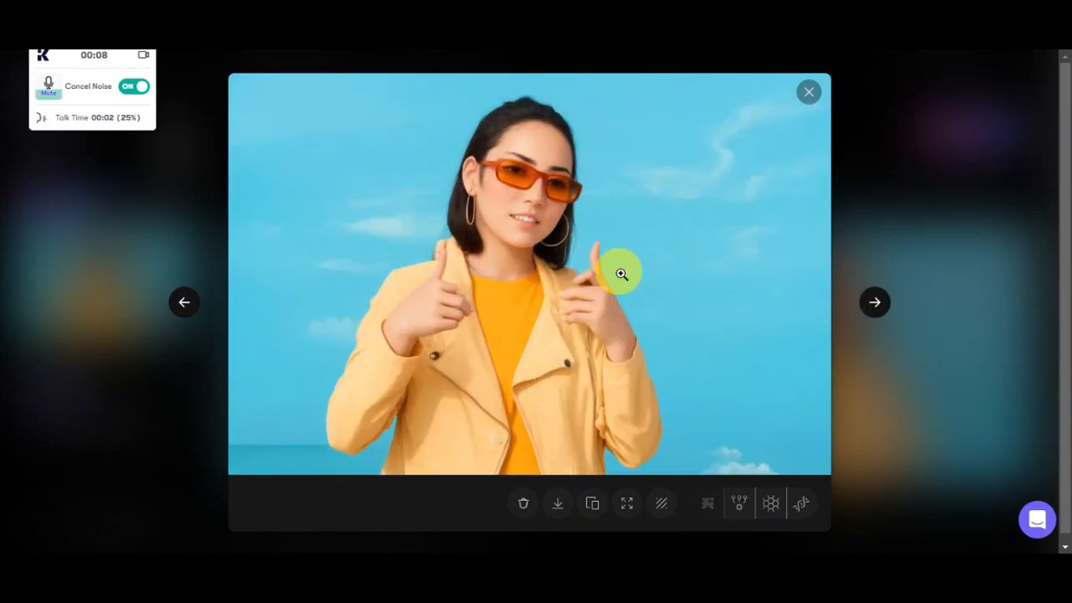
left_click(802, 97)
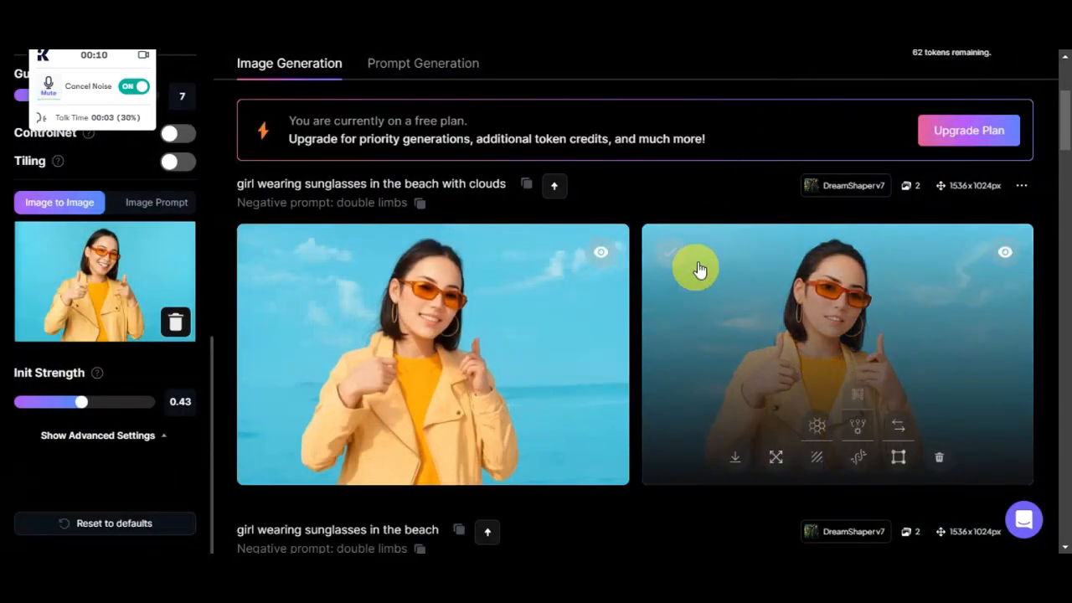